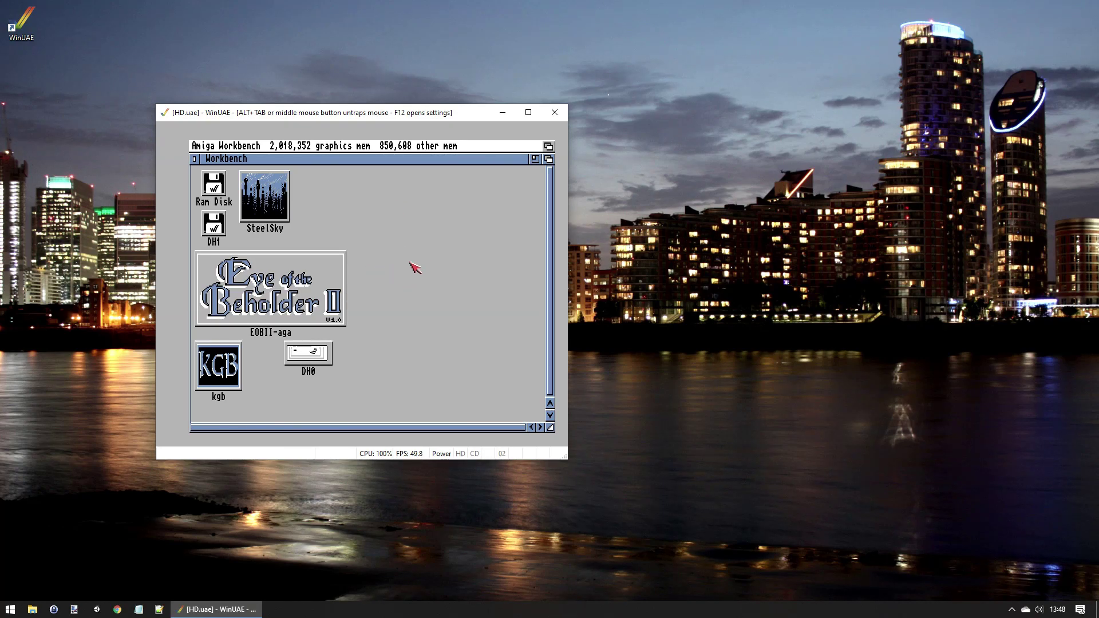
- Set the native display mode to Full-window in the emulator's display settings and apply it
key("F12")
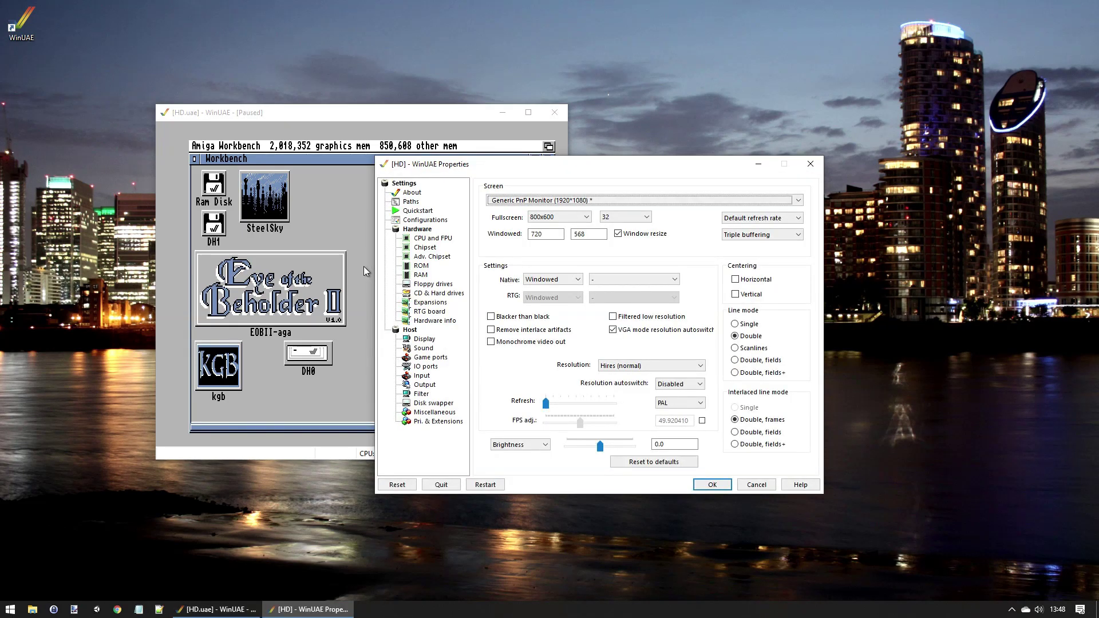
left_click(549, 280)
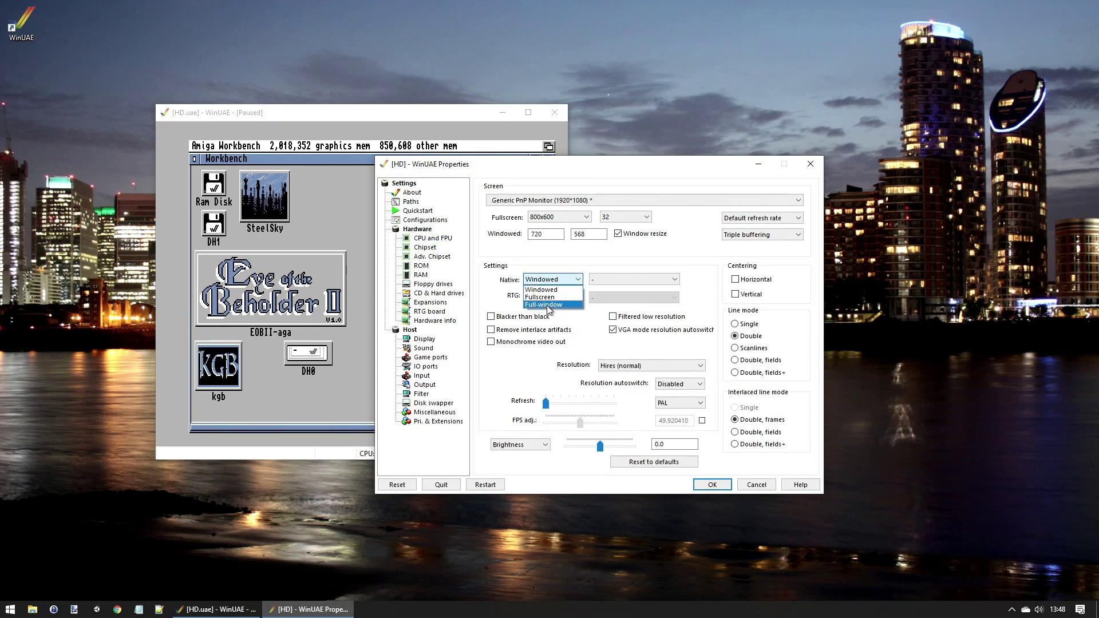
left_click(548, 305)
left_click(712, 485)
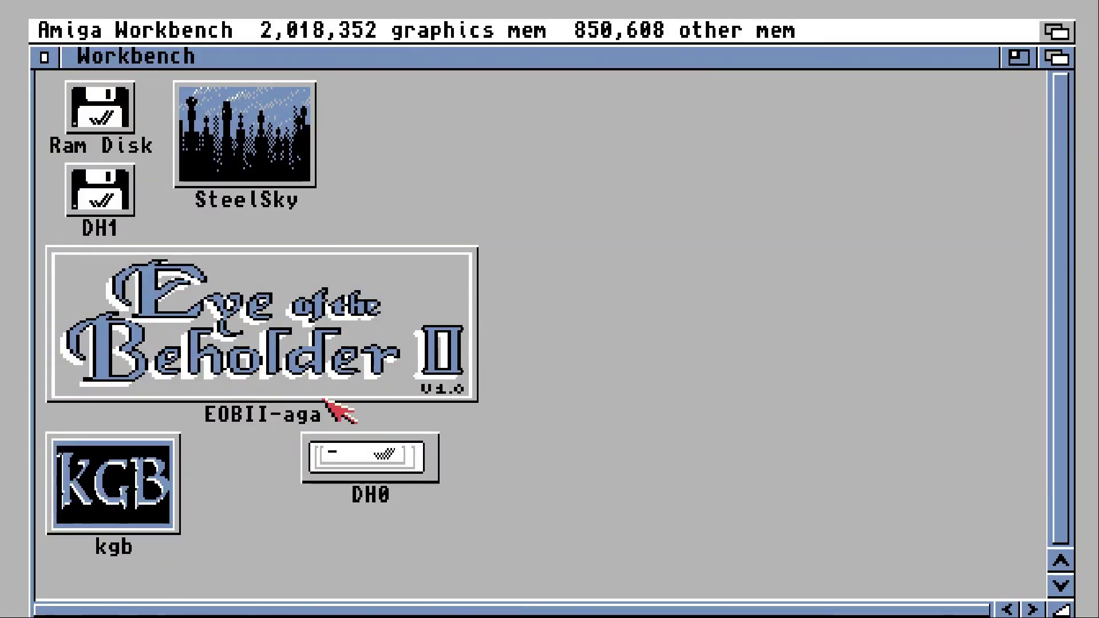
left_click(286, 366)
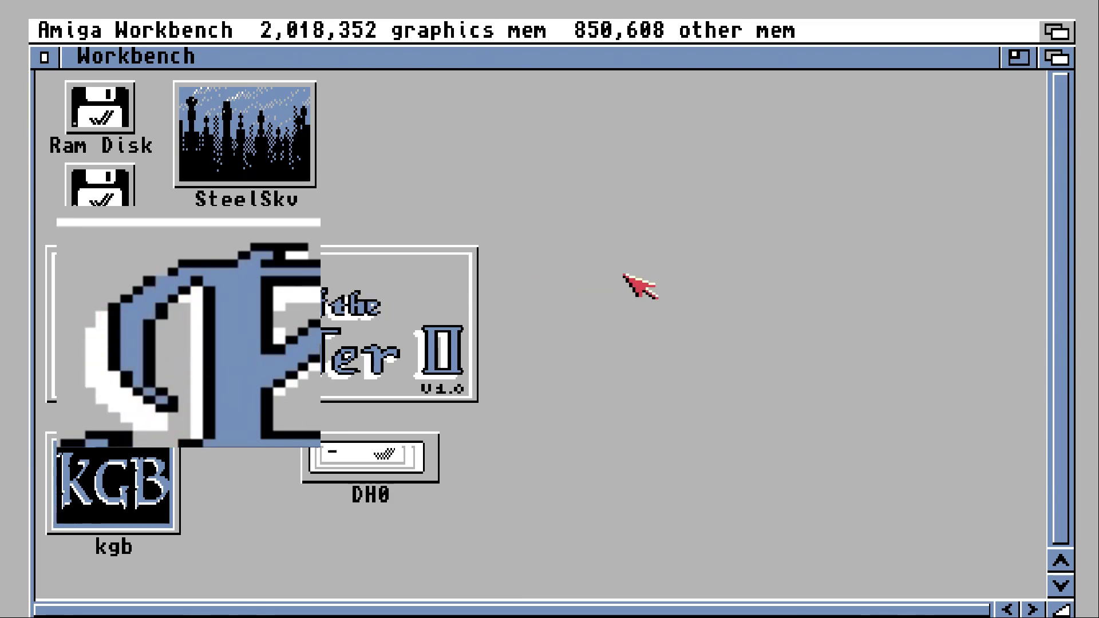
- Return the native display mode to Windowed and apply the change
key("F12")
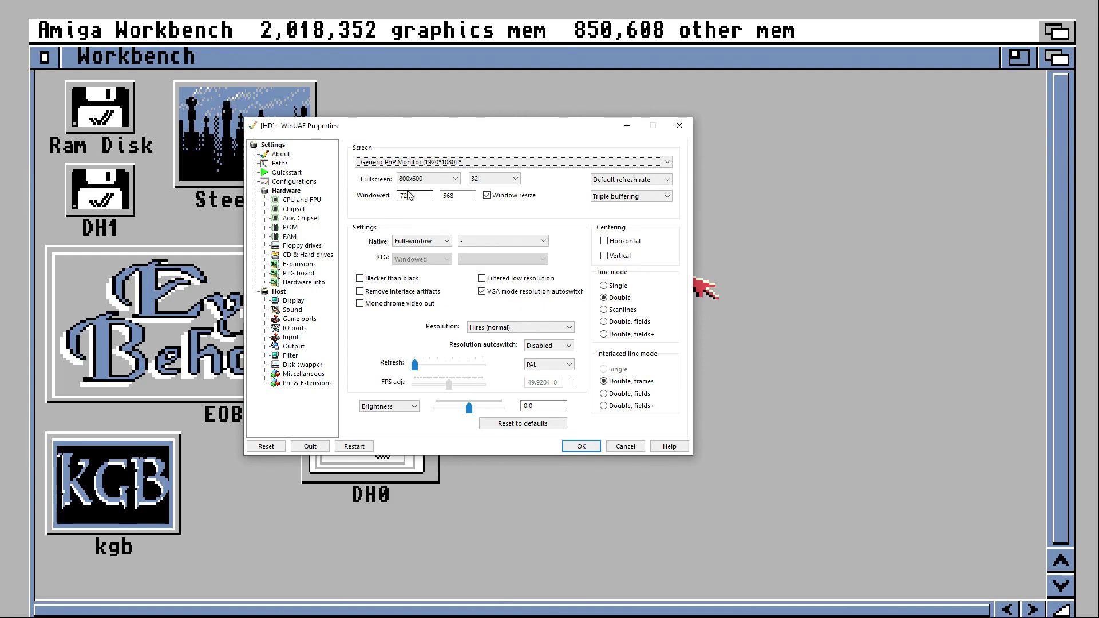
left_click(421, 241)
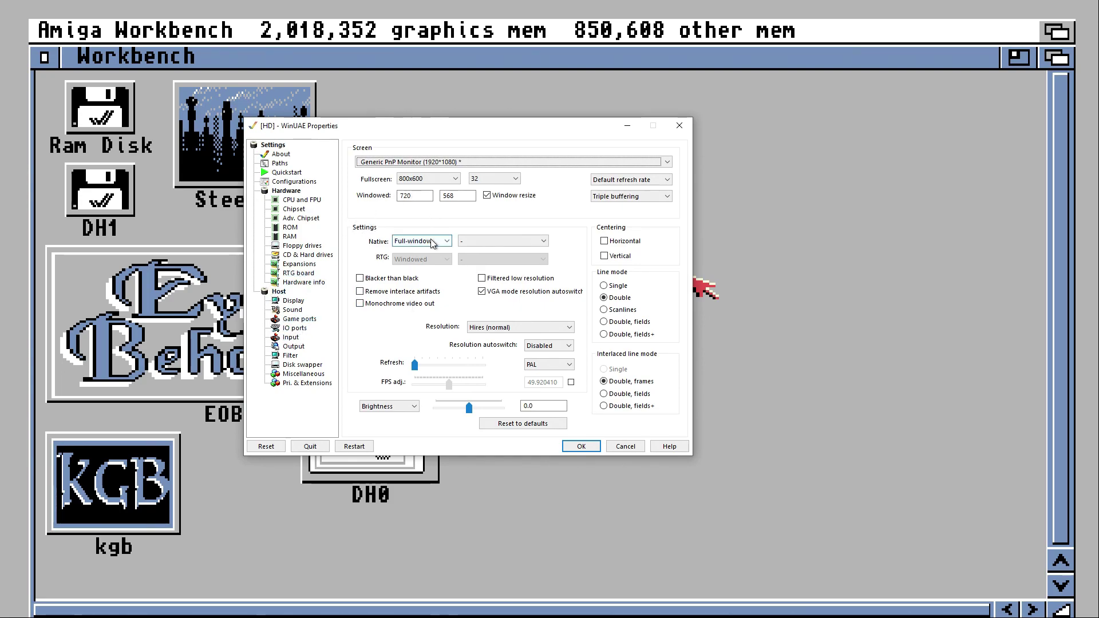
left_click(435, 253)
left_click(581, 447)
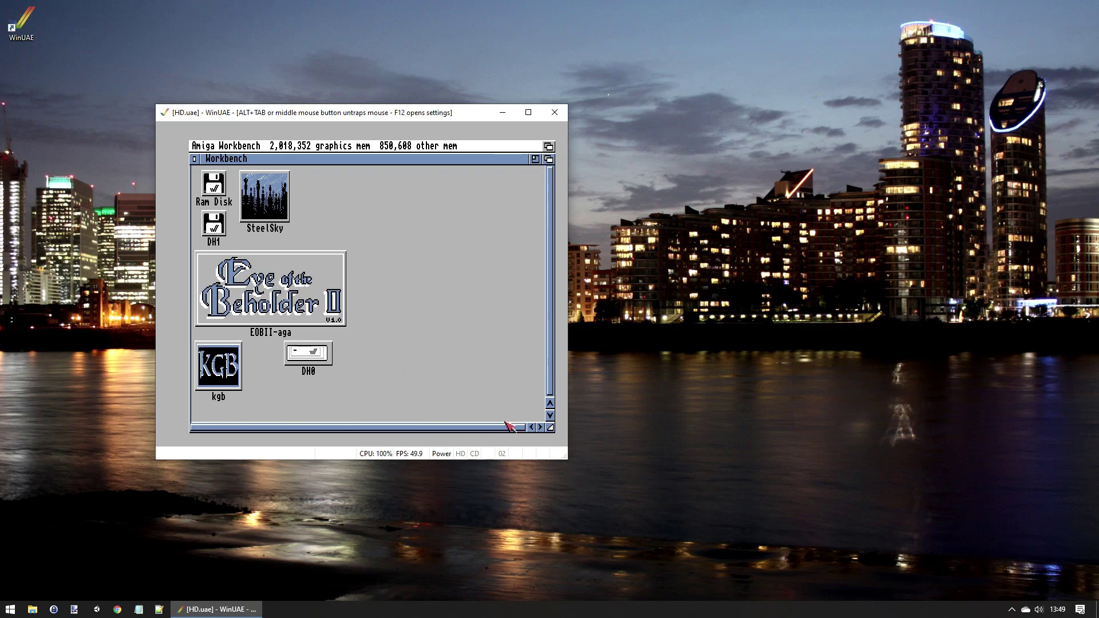
- Apply the Scale2X filter to the native display in the filter settings
key("F12")
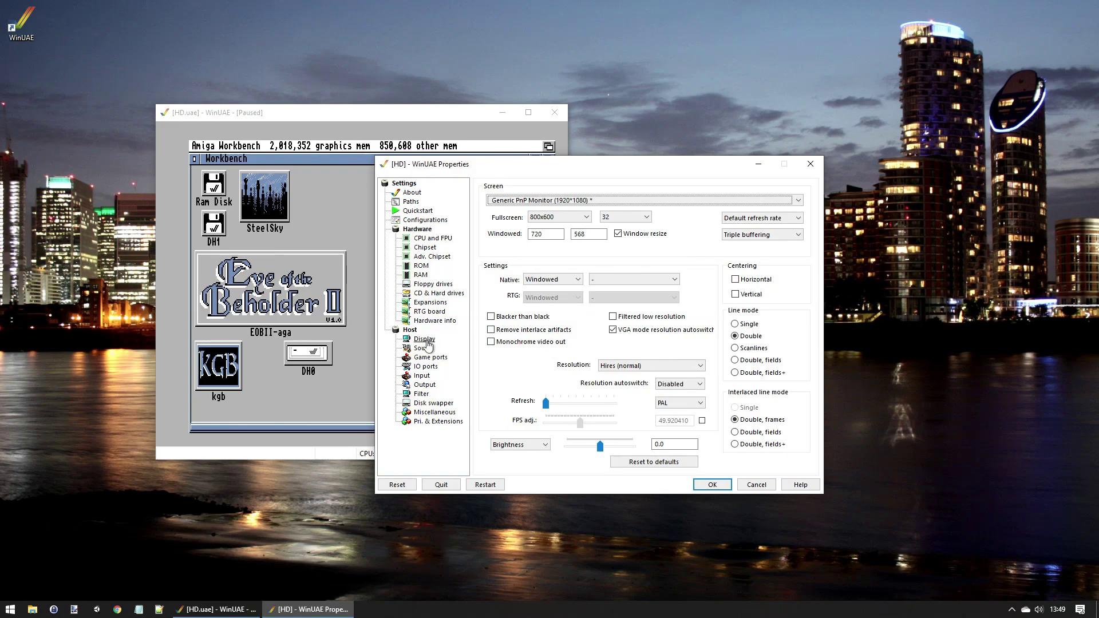
left_click(424, 395)
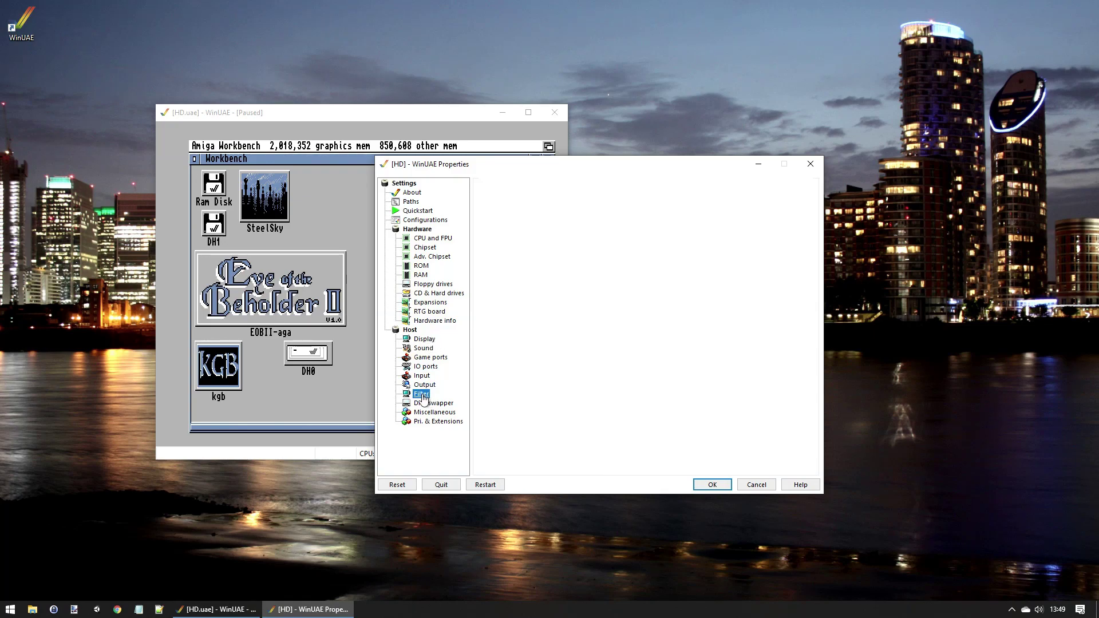
left_click(533, 223)
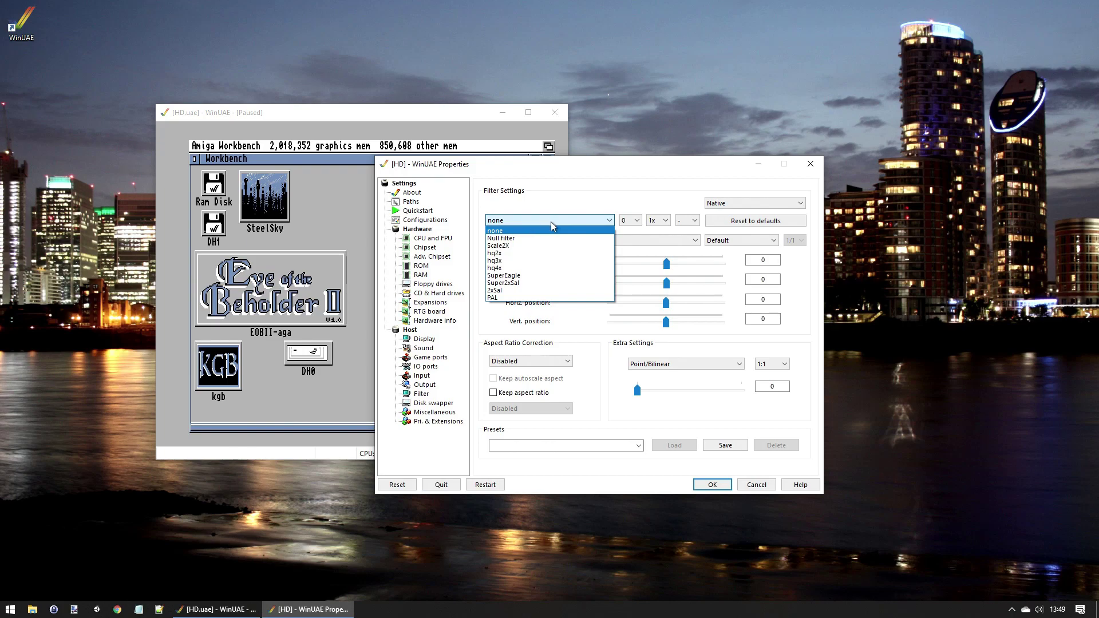
left_click(507, 247)
left_click(712, 485)
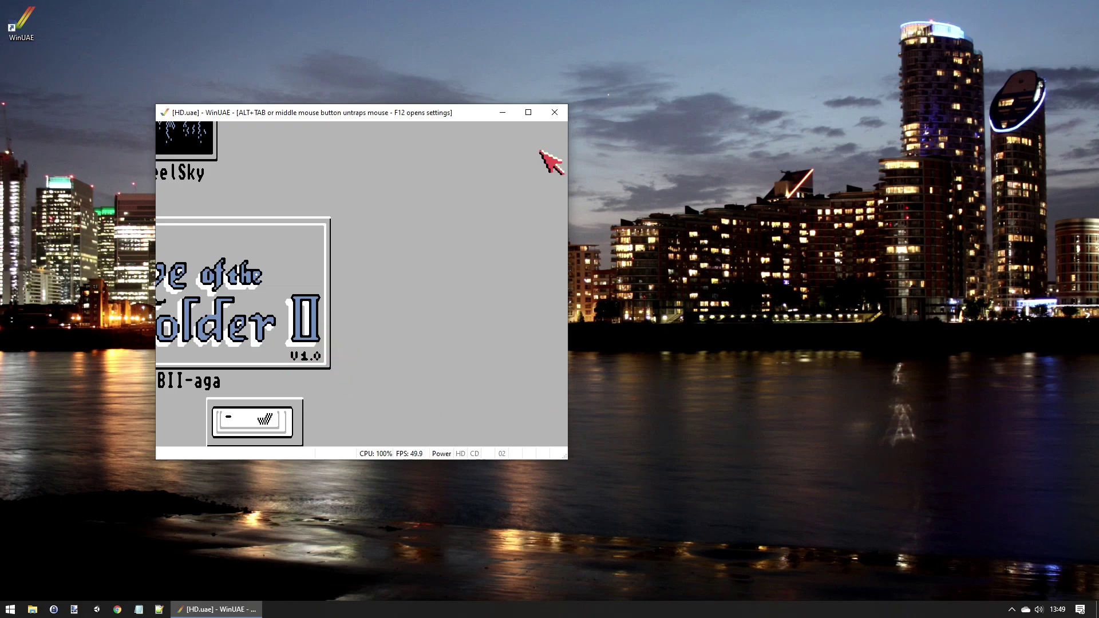
- Release the captured mouse, maximize the emulator window and return control to the Workbench
middle_click(509, 165)
left_click(520, 118)
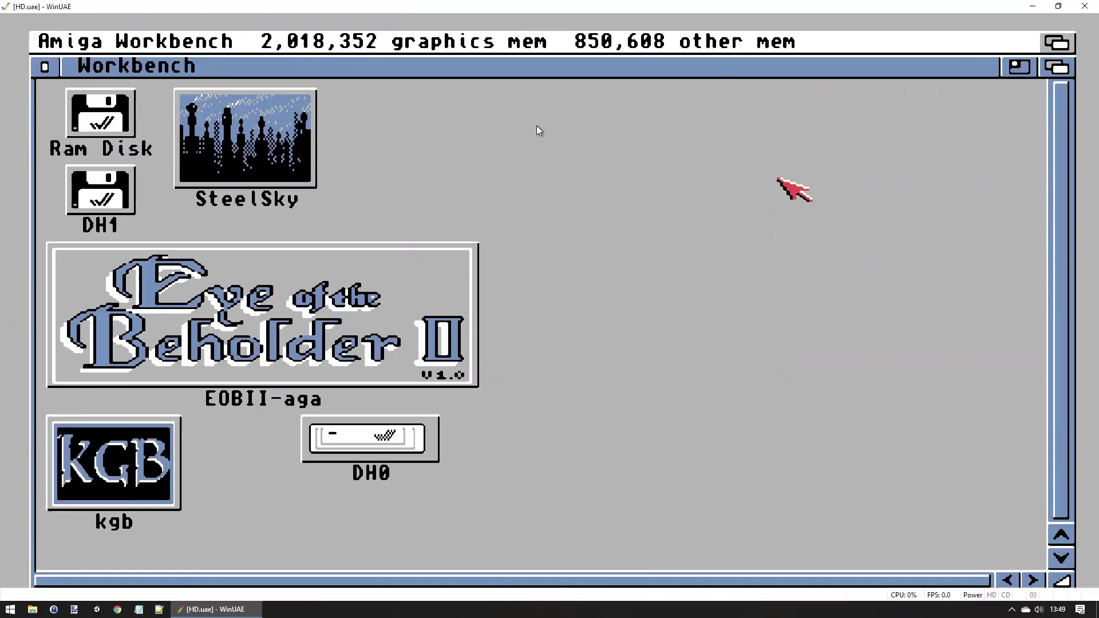
left_click(458, 252)
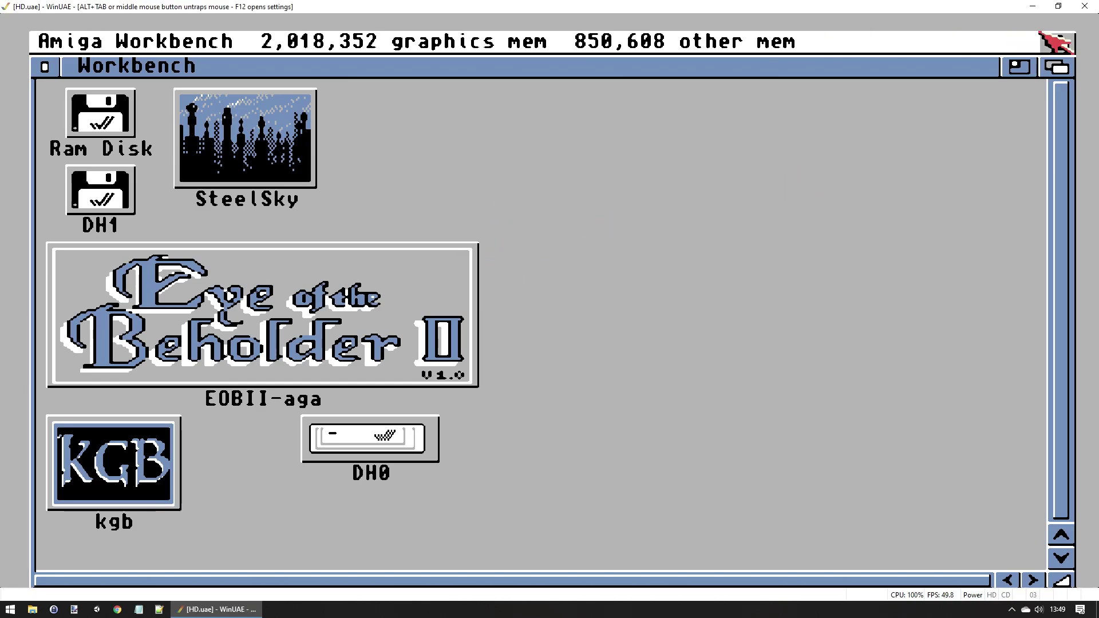
- Change the native display filter to Null filter with No scaling and apply the settings
key("F12")
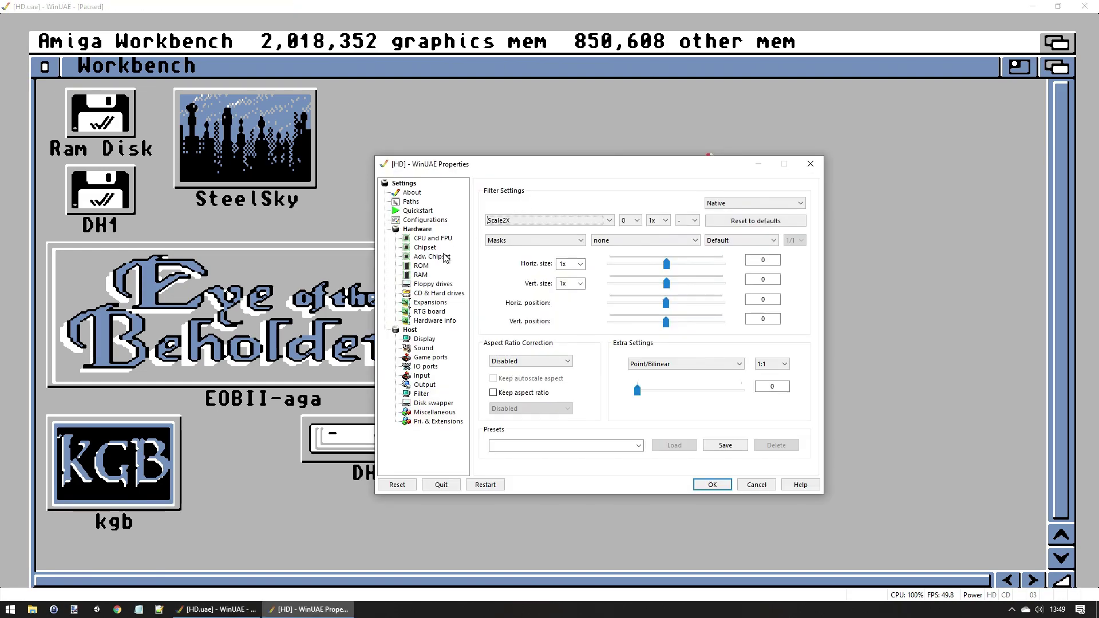
left_click(525, 220)
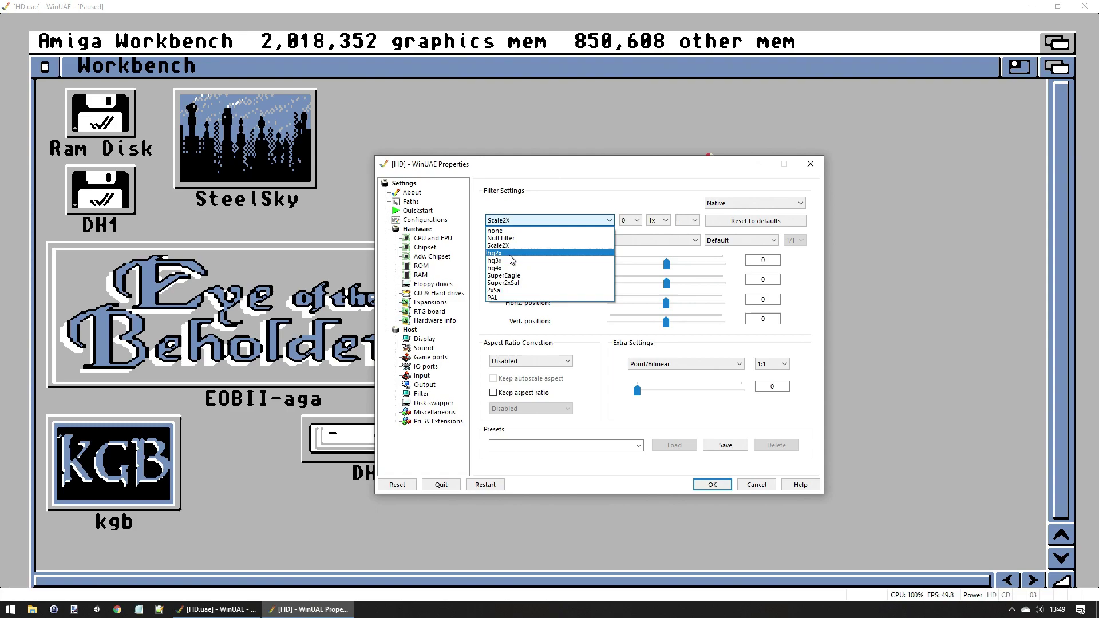
left_click(501, 238)
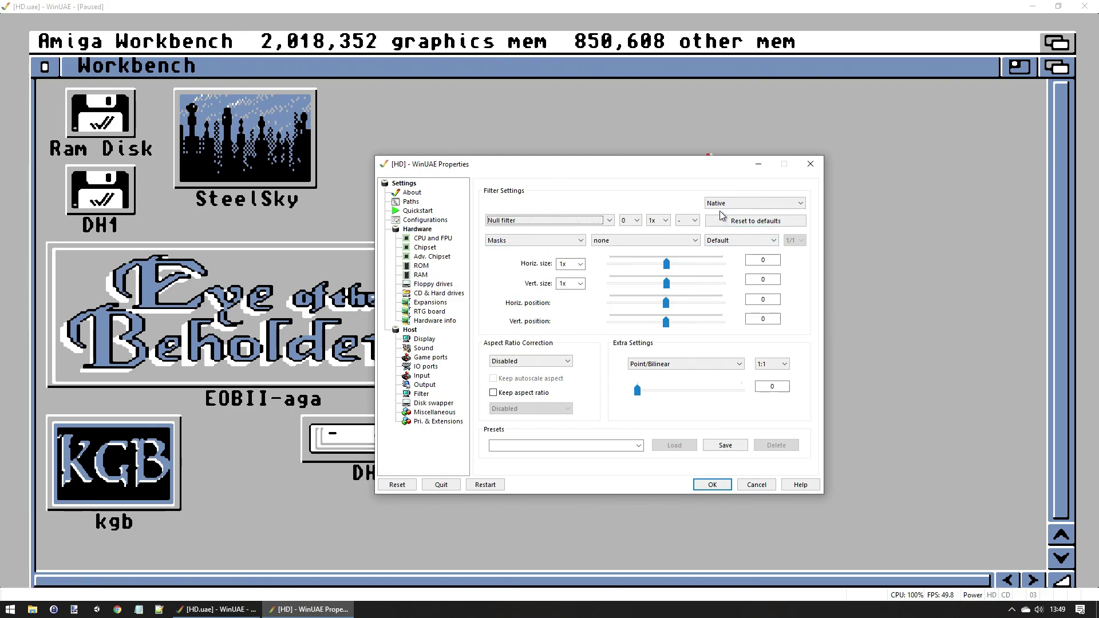
left_click(722, 243)
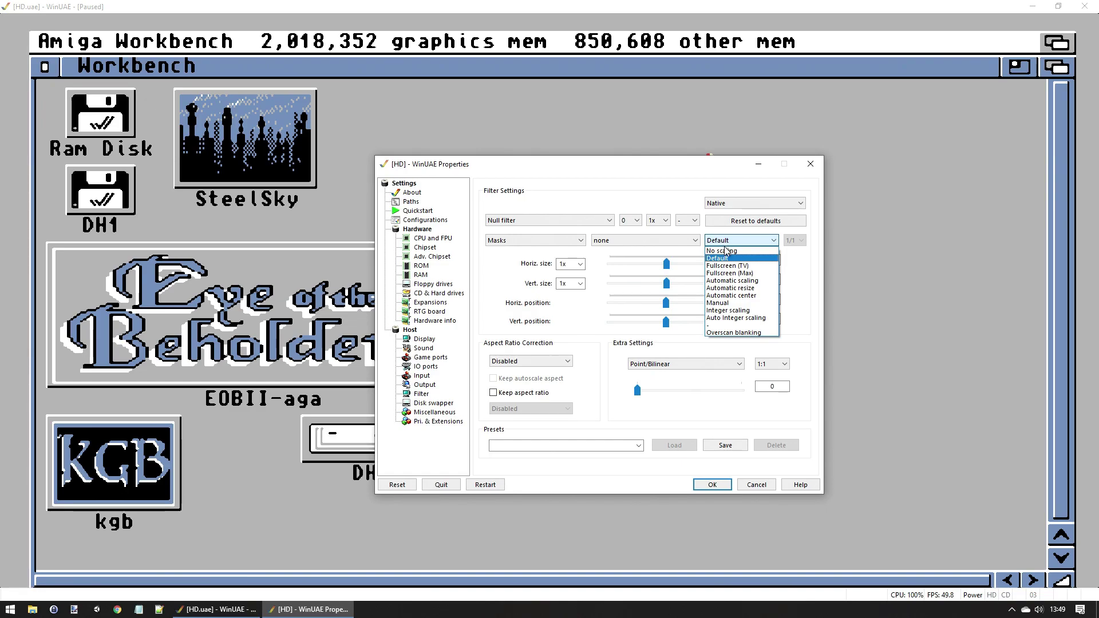
left_click(726, 251)
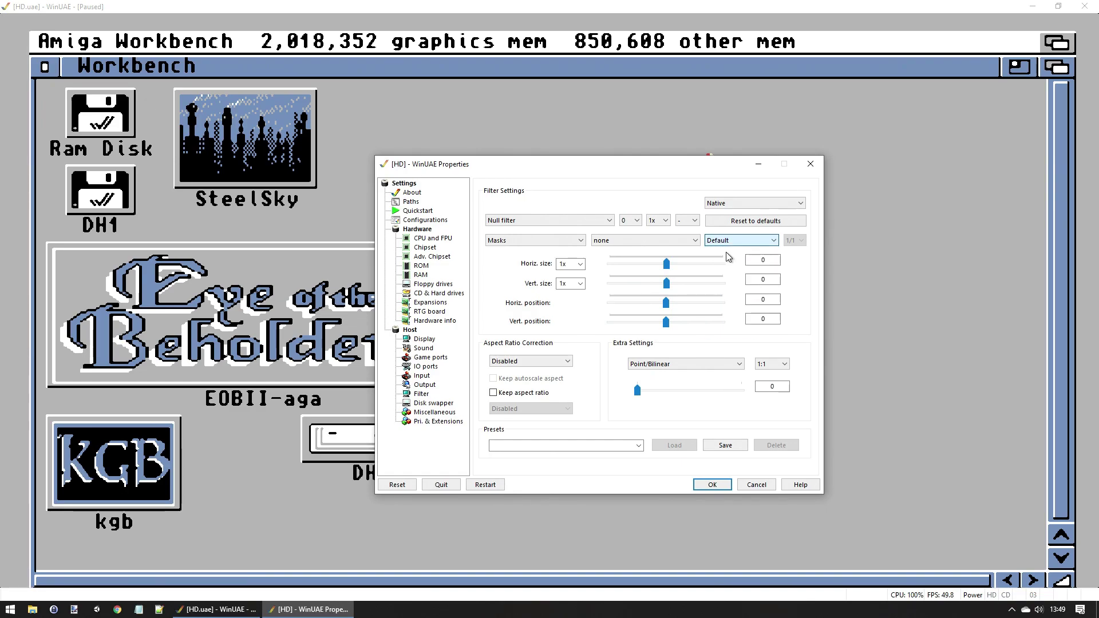
left_click(713, 484)
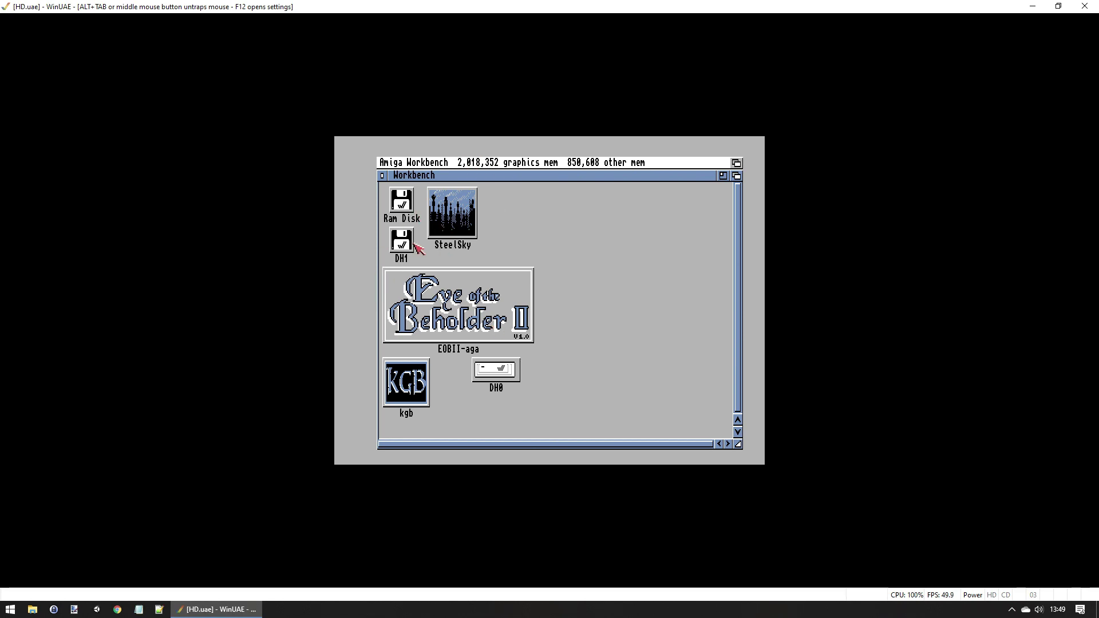
- Set the filter's horizontal and vertical size to 2x, apply it and inspect the Eye of the Beholder II icon
key("F12")
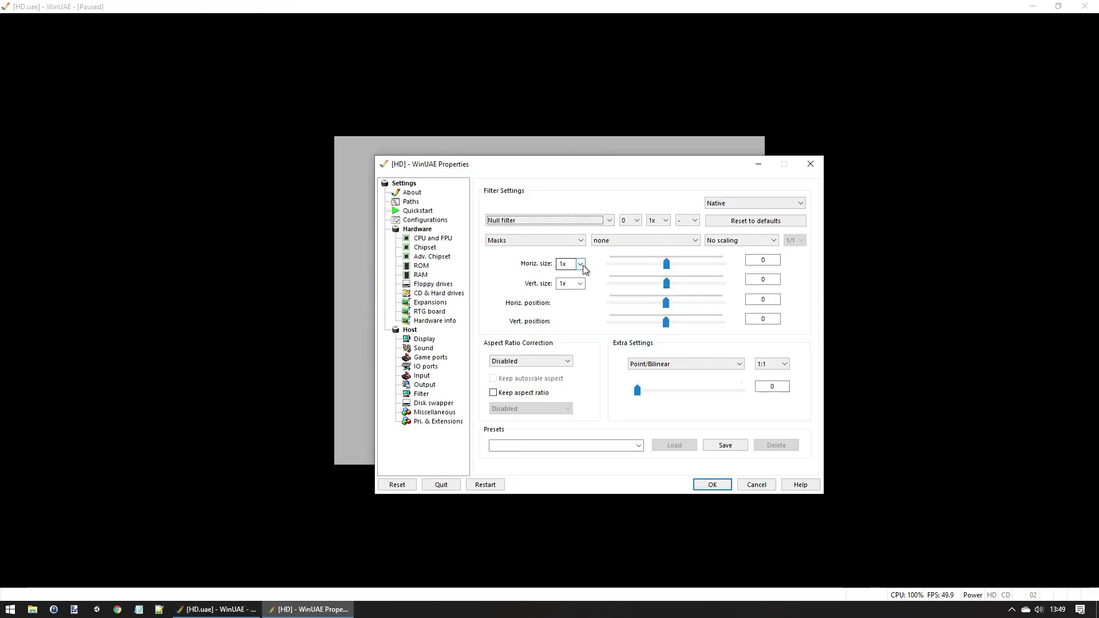
left_click(580, 264)
left_click(565, 312)
left_click(580, 284)
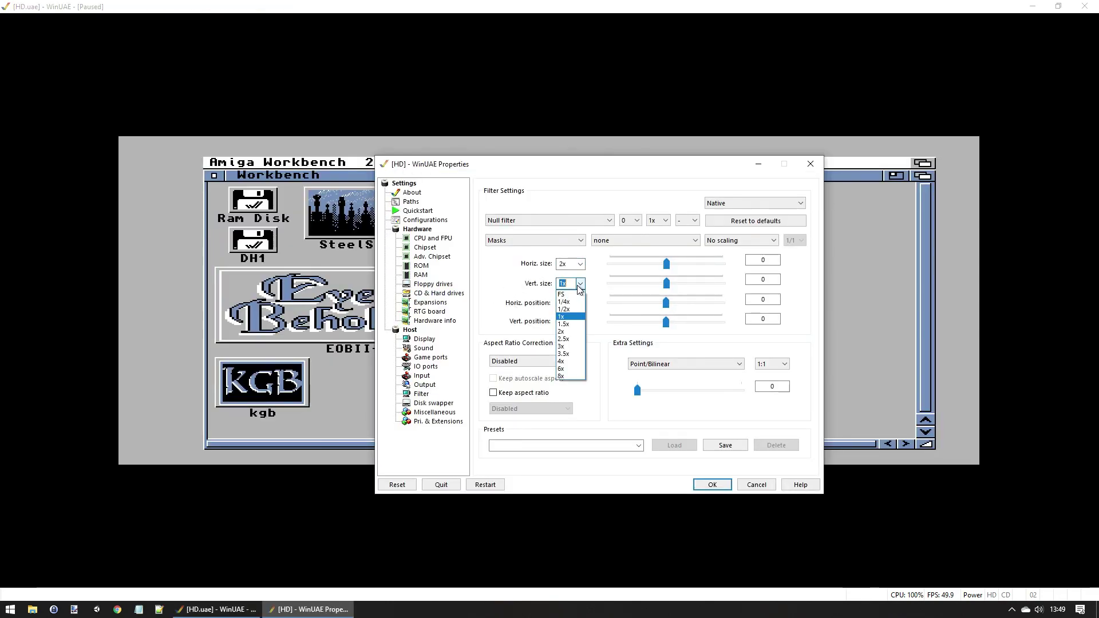
left_click(577, 331)
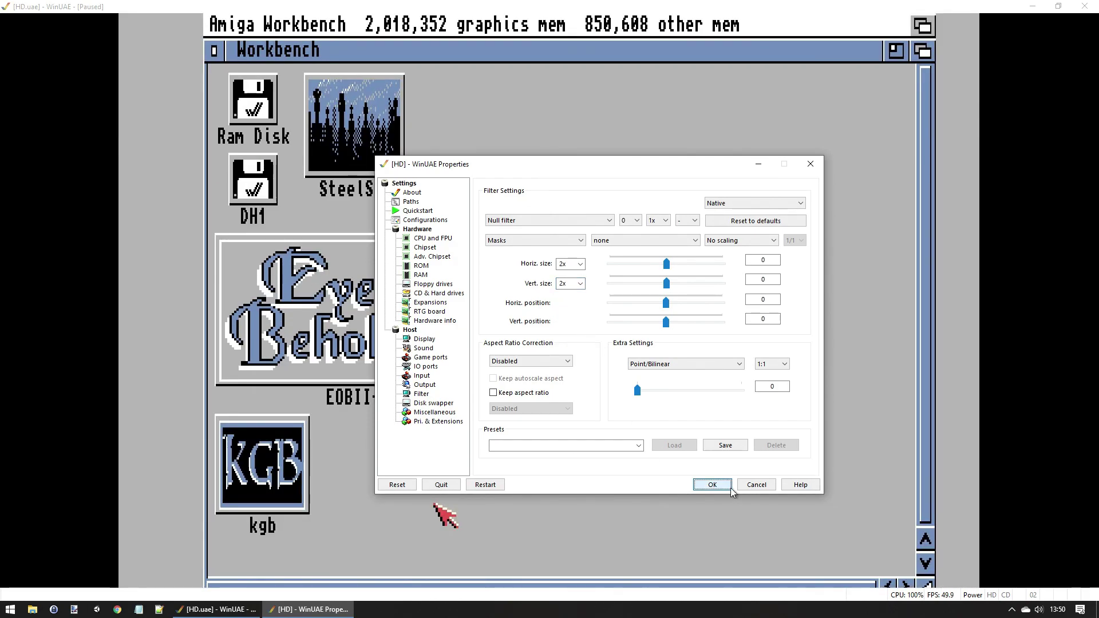
left_click(712, 484)
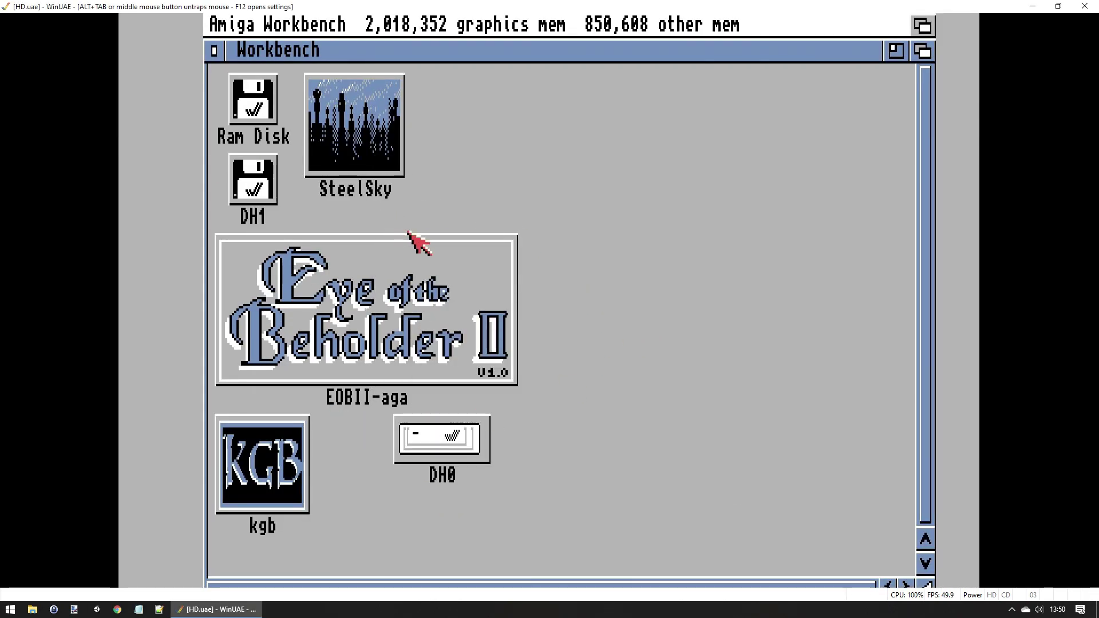
left_click_drag(493, 353, 373, 383)
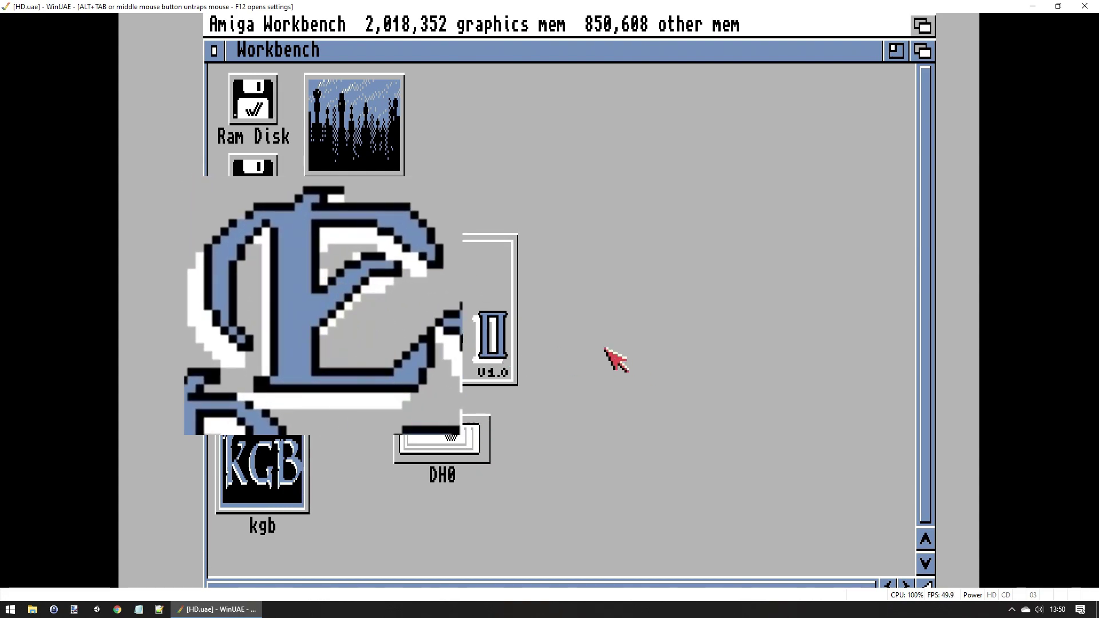
- Switch the native display mode from Windowed to Full-window and apply it
key("F12")
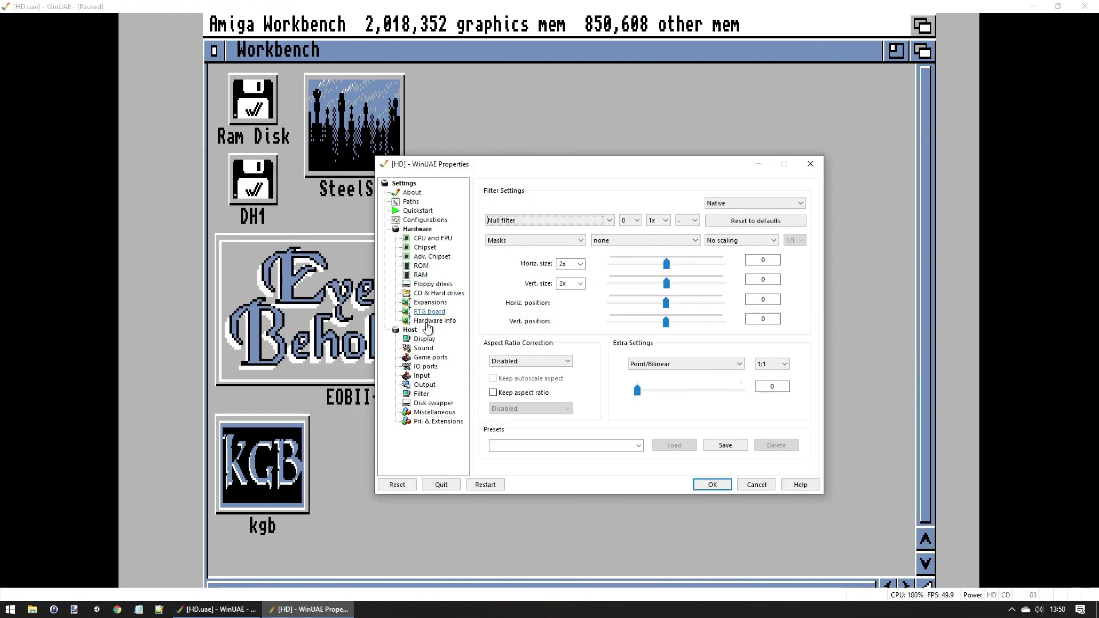
left_click(424, 339)
left_click(563, 280)
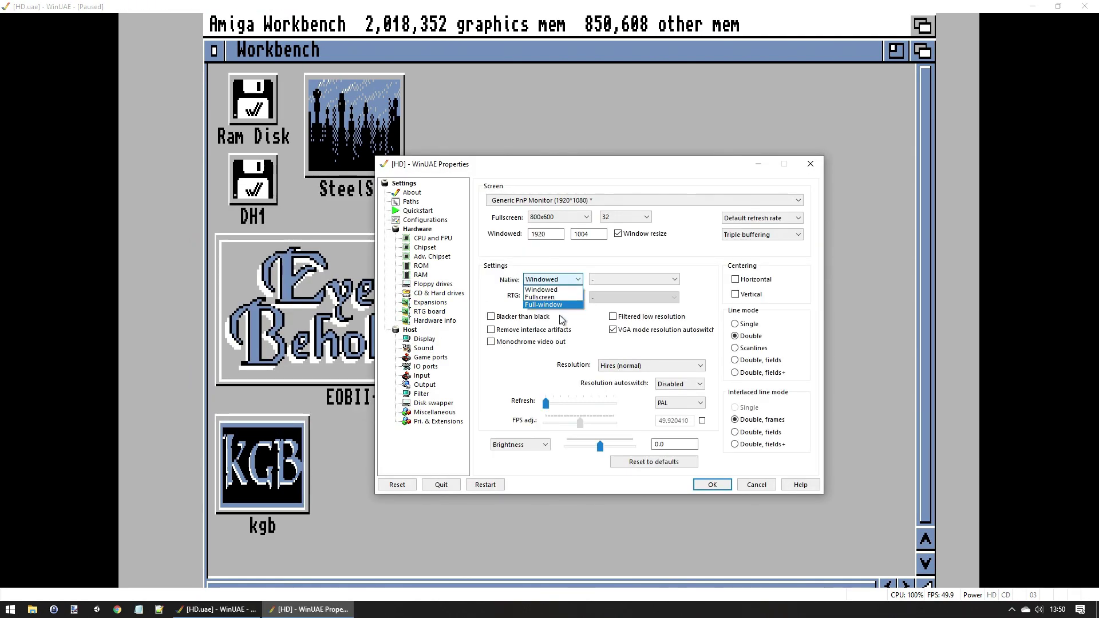
left_click(559, 304)
left_click(712, 485)
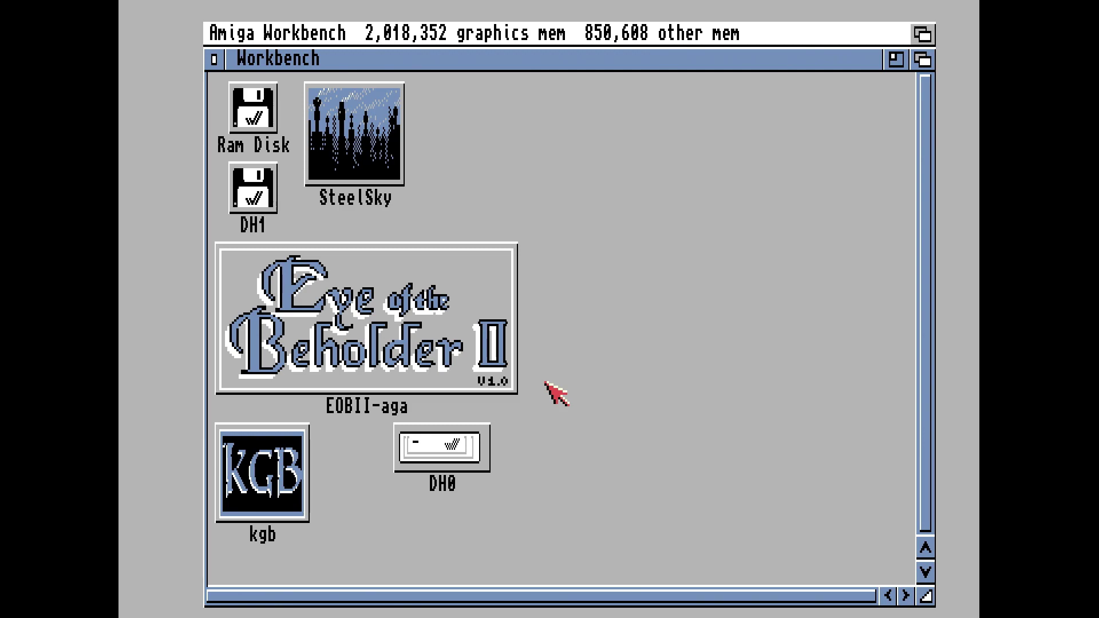
- Set the filter's horizontal and vertical size to 1.5x and apply the settings
key("F12")
left_click(290, 355)
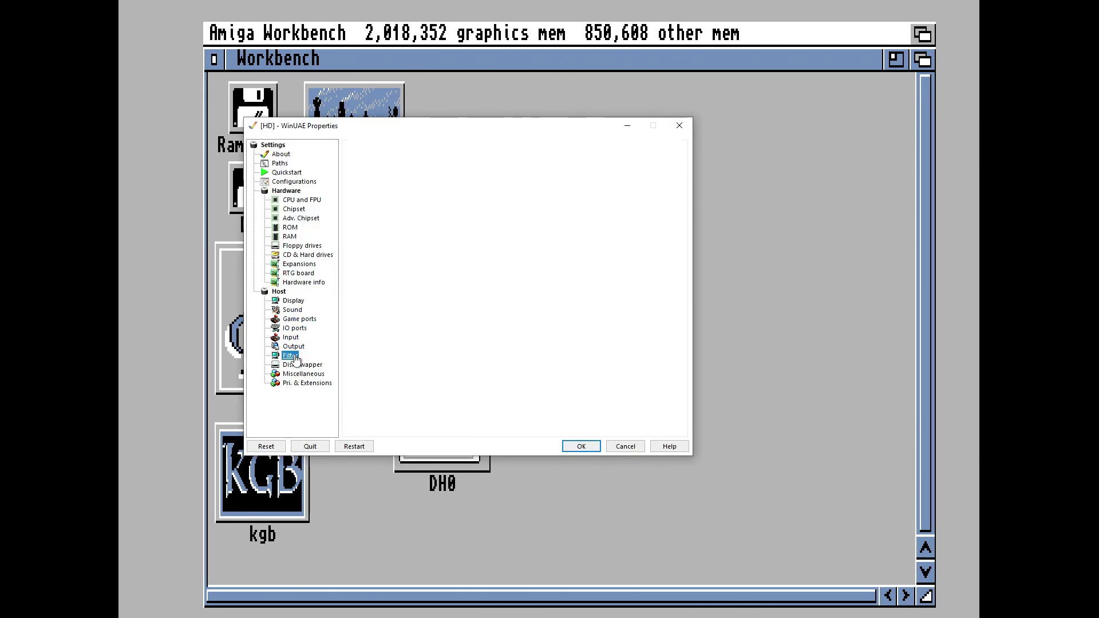
left_click(439, 225)
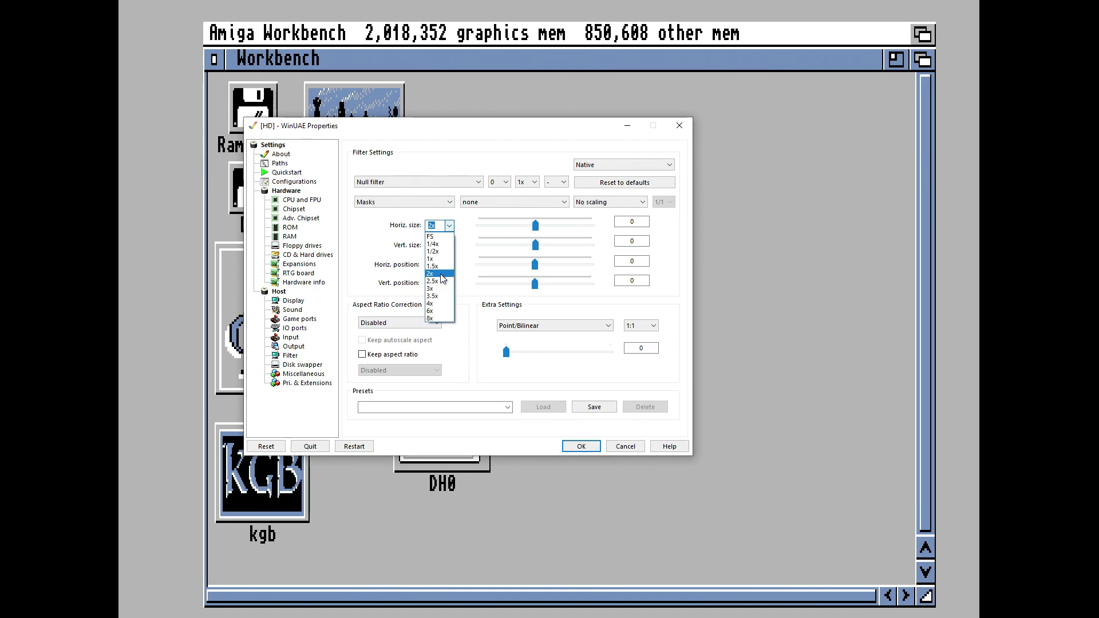
left_click(439, 266)
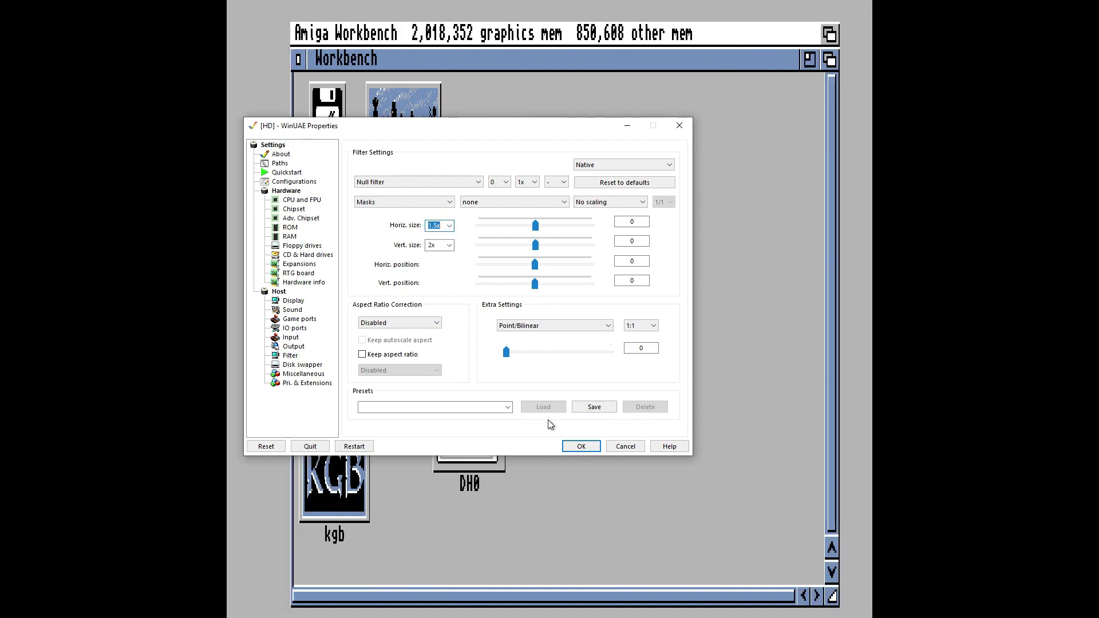
left_click(441, 245)
left_click(445, 286)
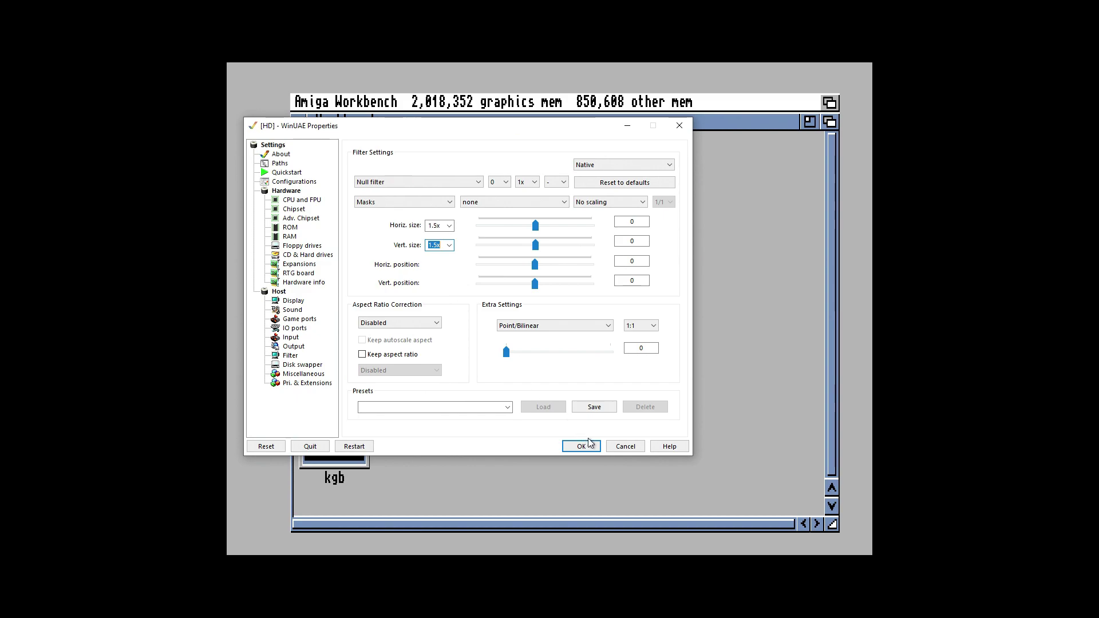
left_click(587, 446)
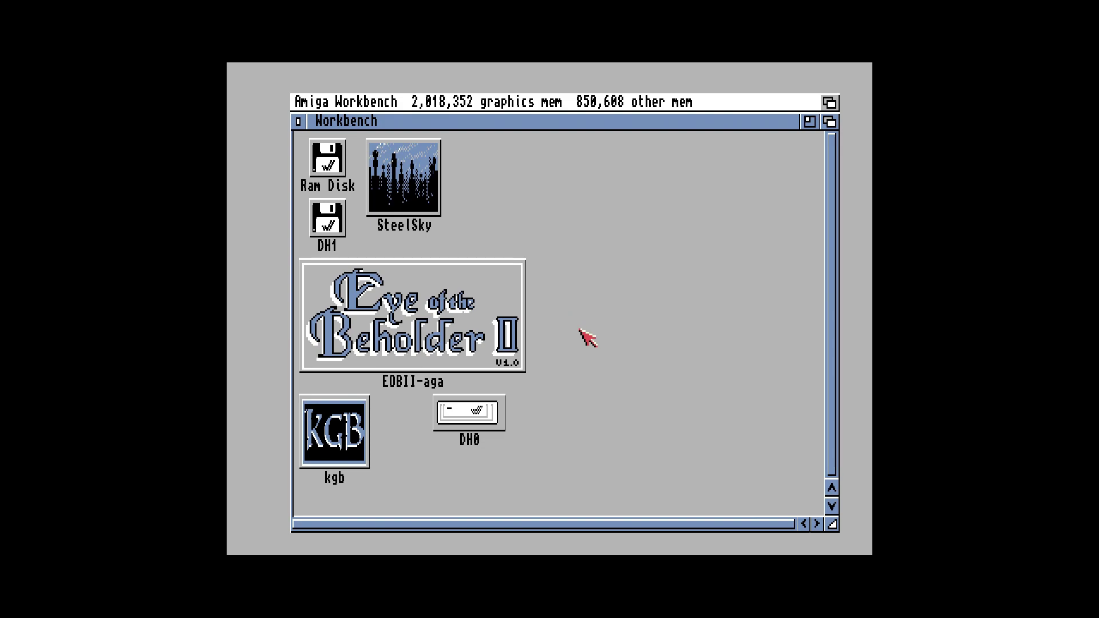
- Restore the filter's horizontal and vertical size to 2x in full-window mode and apply the settings
key("F12")
left_click(449, 226)
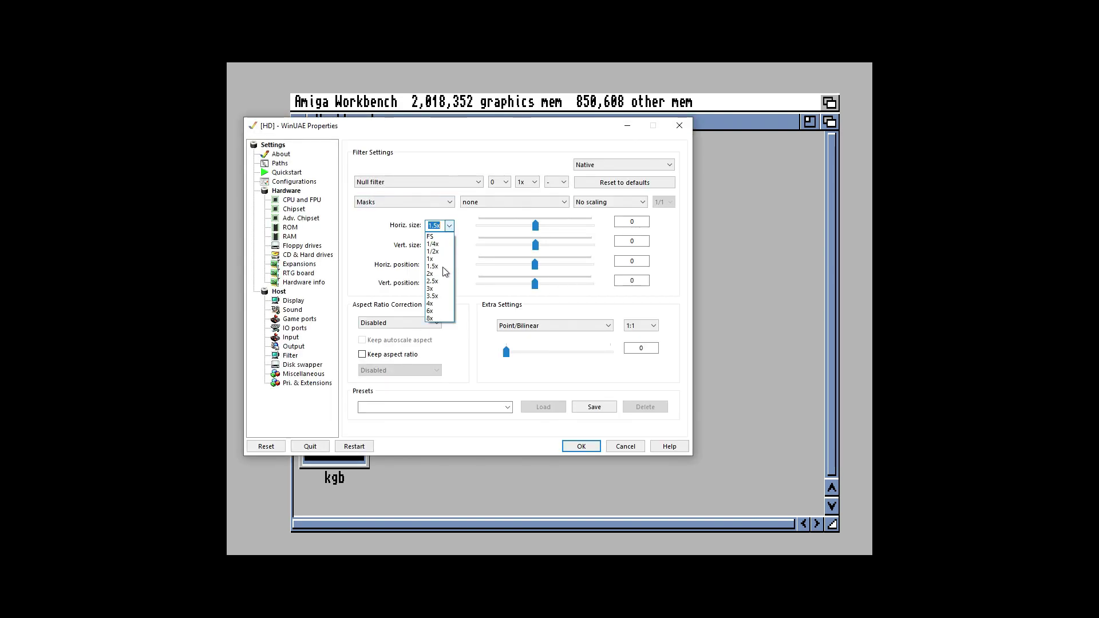
left_click(446, 274)
left_click(449, 245)
left_click(444, 286)
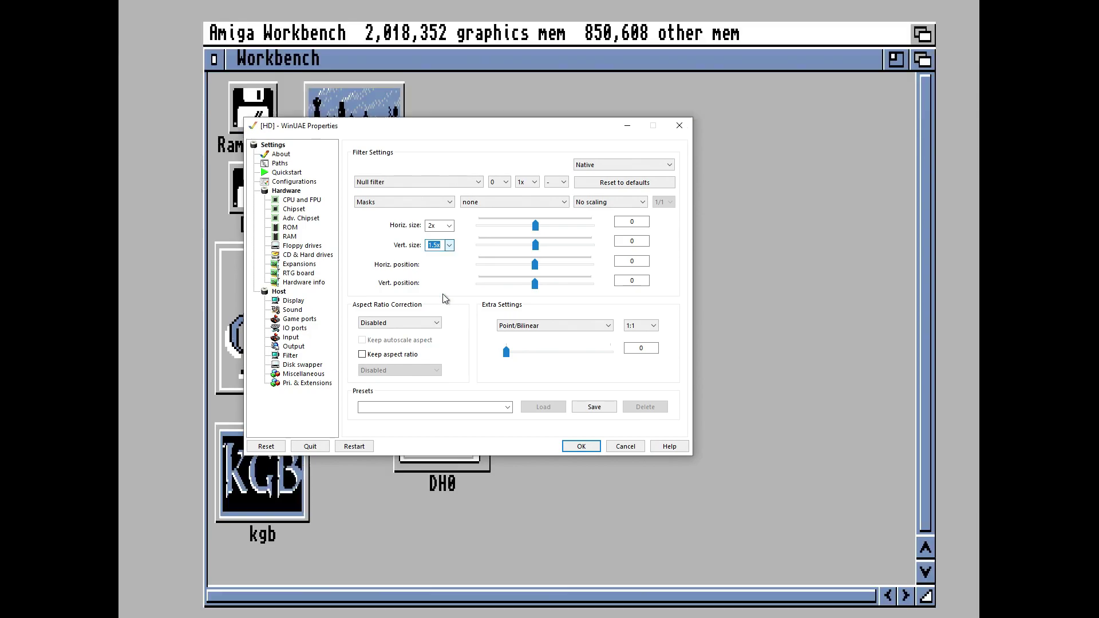
left_click(576, 446)
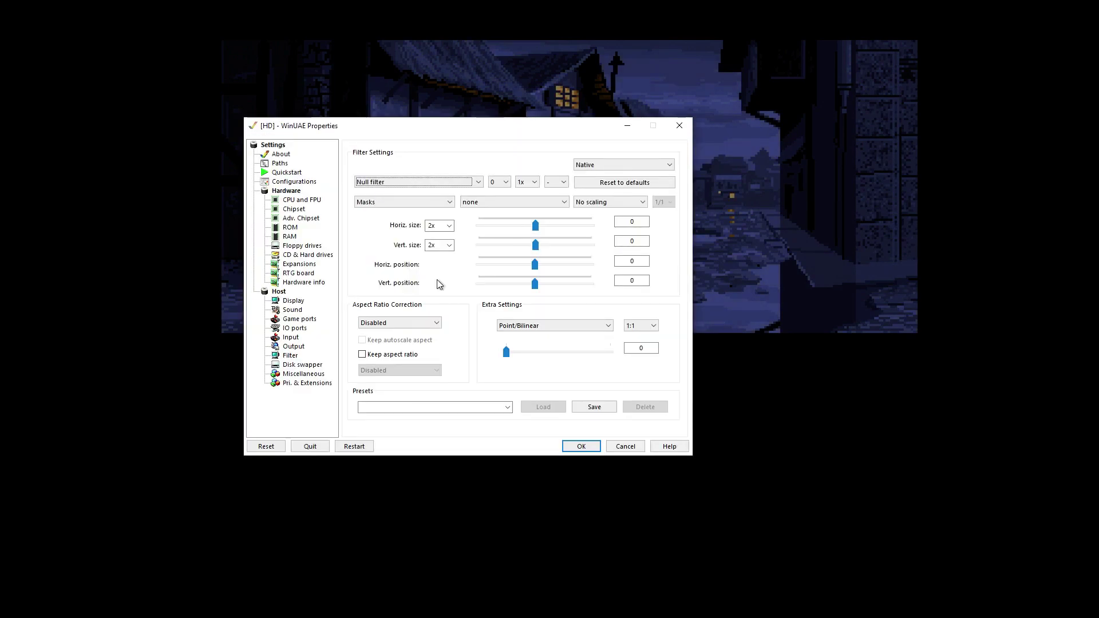
- Set the filter's horizontal and vertical size to 3x and apply the settings
left_click(448, 225)
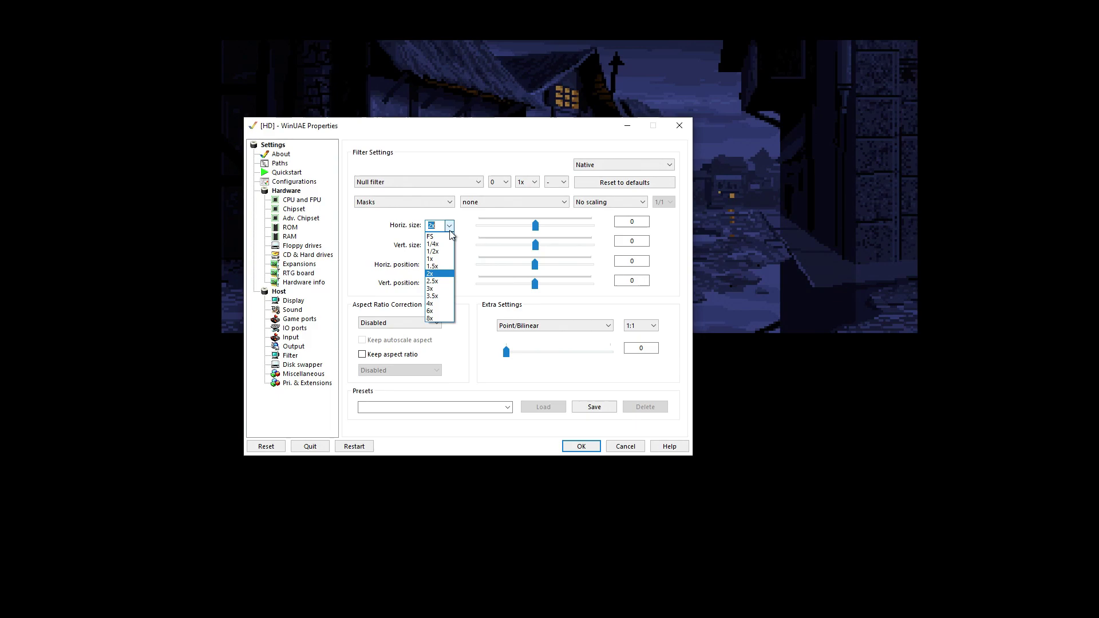
left_click(447, 289)
left_click(449, 245)
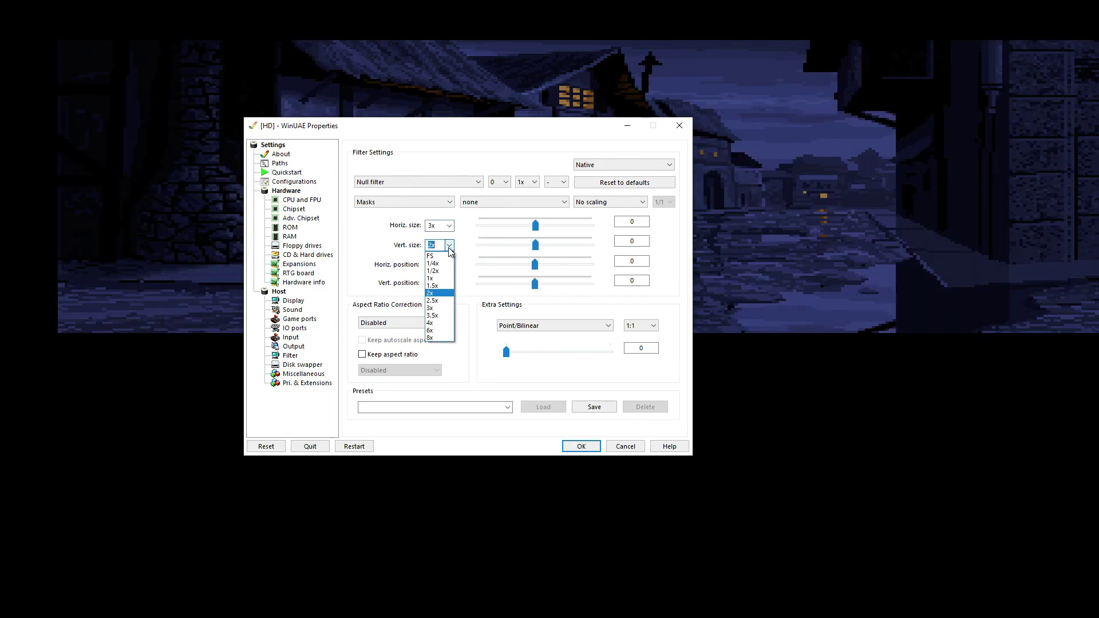
left_click(448, 309)
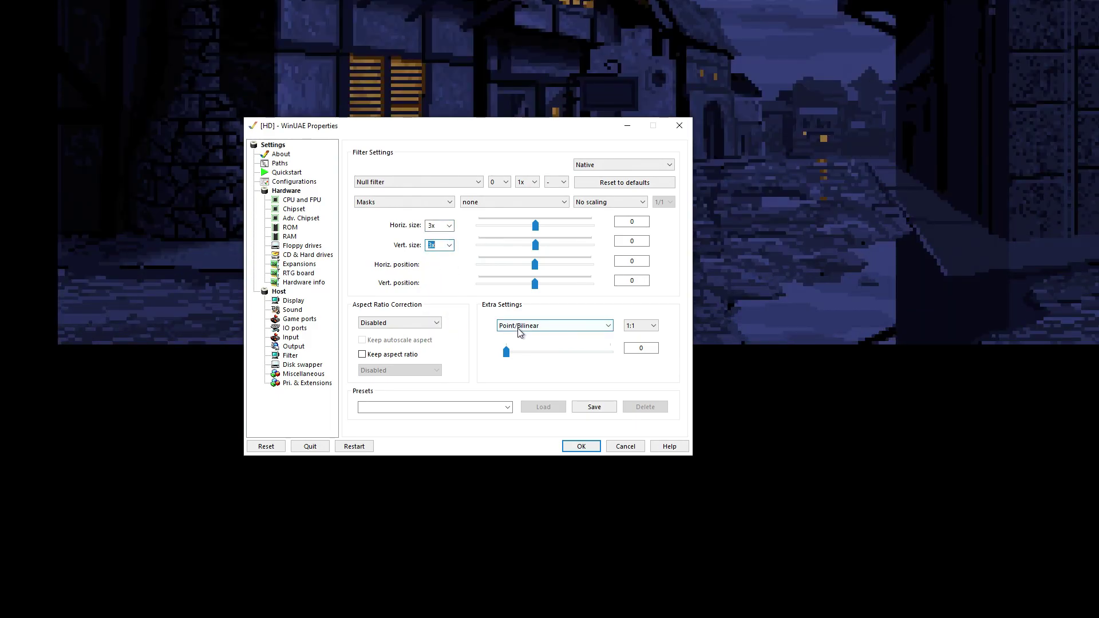
left_click(585, 450)
- Shift the picture by setting the filter's horizontal position to -204 and vertical position to 1122, and apply the settings
key("F12")
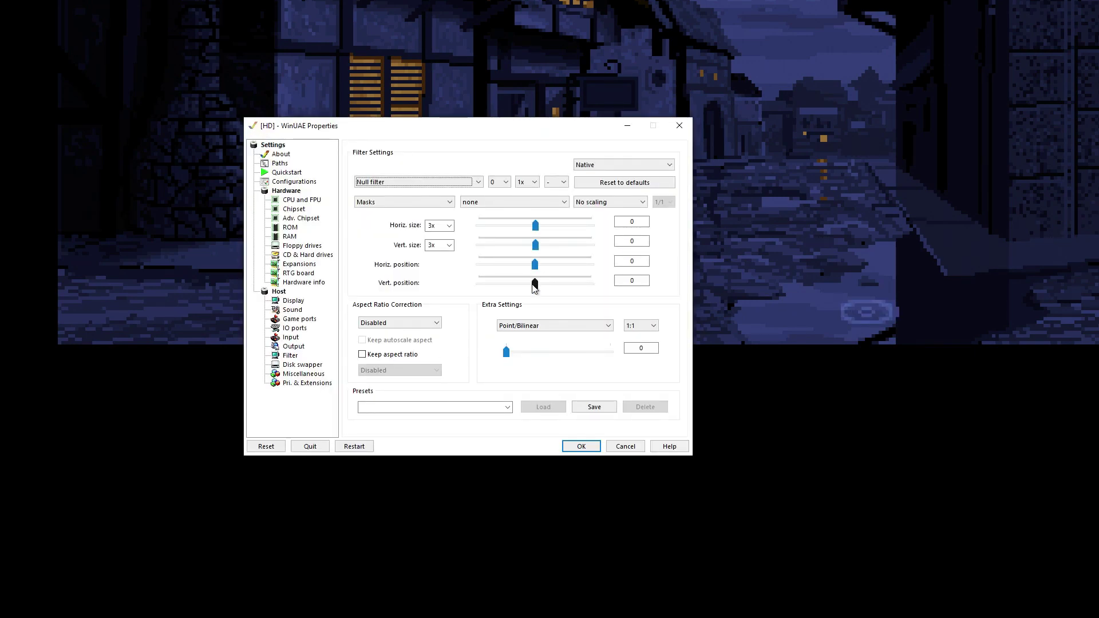
mouse_move(535, 283)
left_mouse_down()
mouse_move(535, 267)
mouse_move(543, 285)
left_mouse_up()
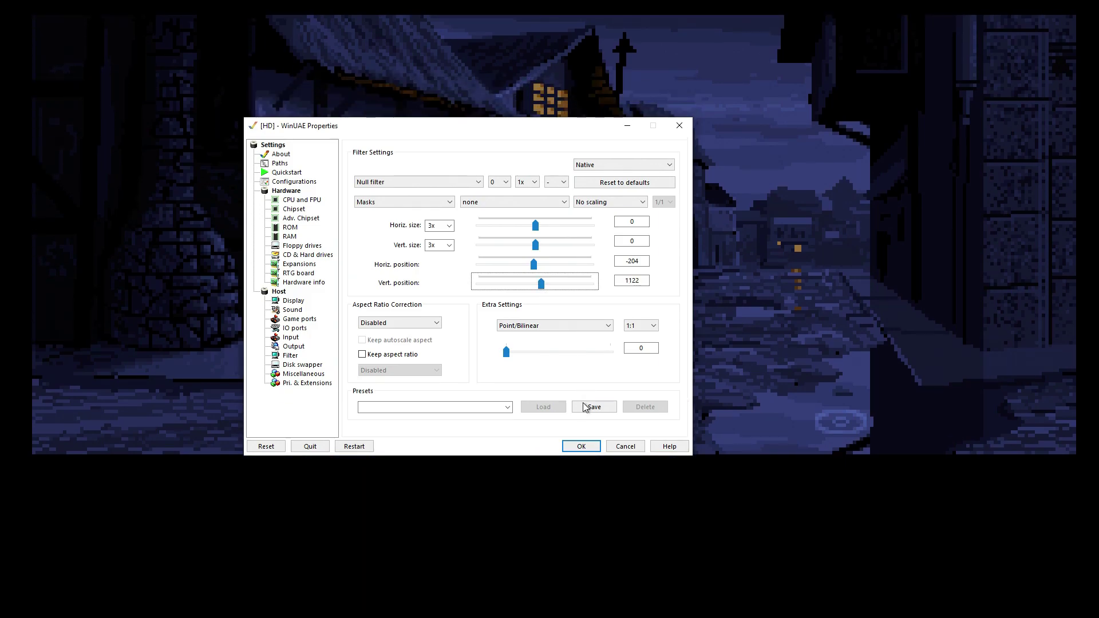
left_click(580, 445)
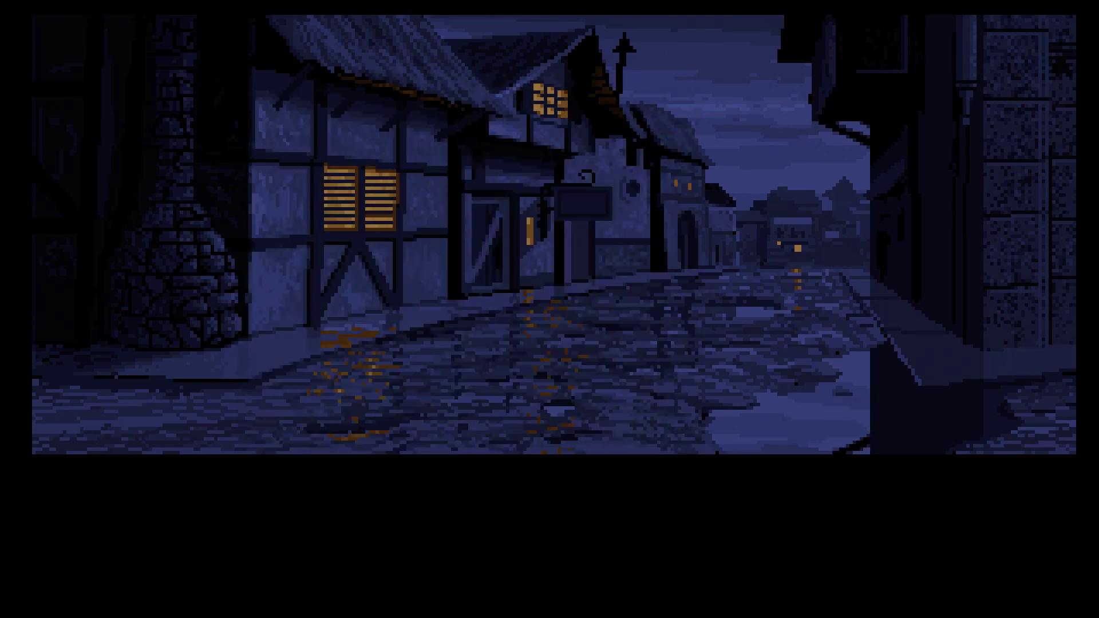